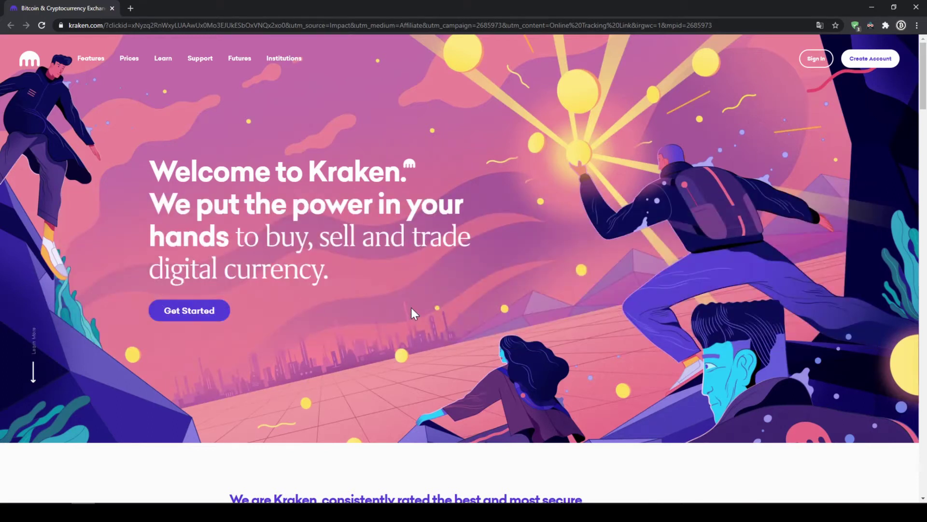
Start a new Kraken account and fill in the e-mail address, username and password
left_click(212, 310)
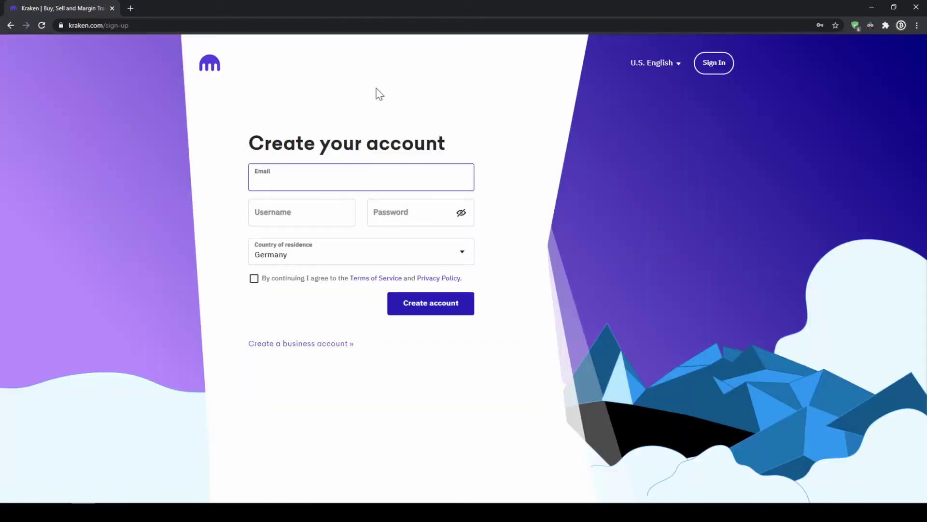
type("...")
key("BackSpace")
type("...")
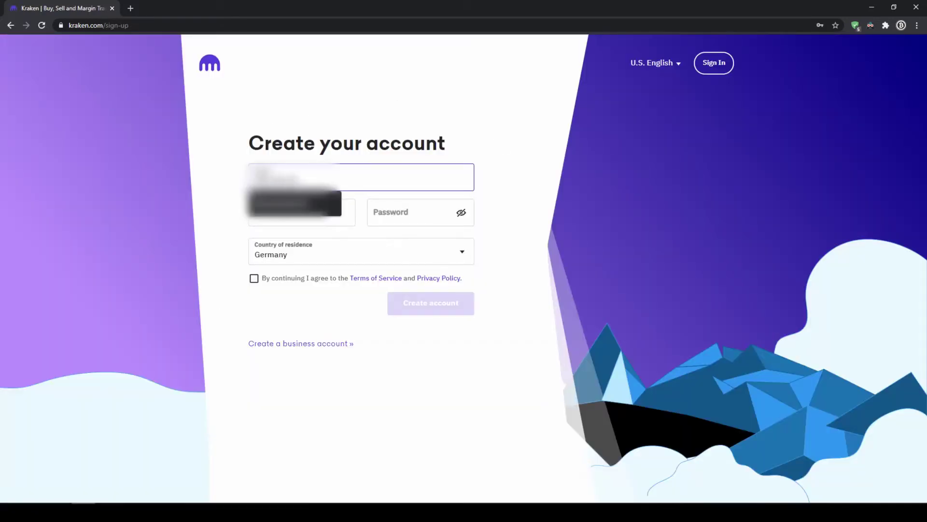
key("Tab")
key("Tab")
type("••••")
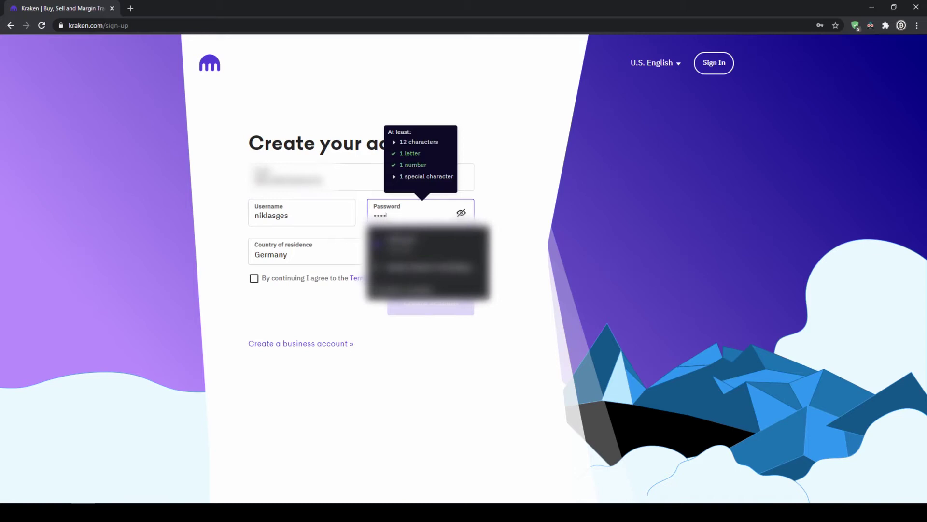
Set residence to United States, California, accept the terms and create the account
left_click(456, 254)
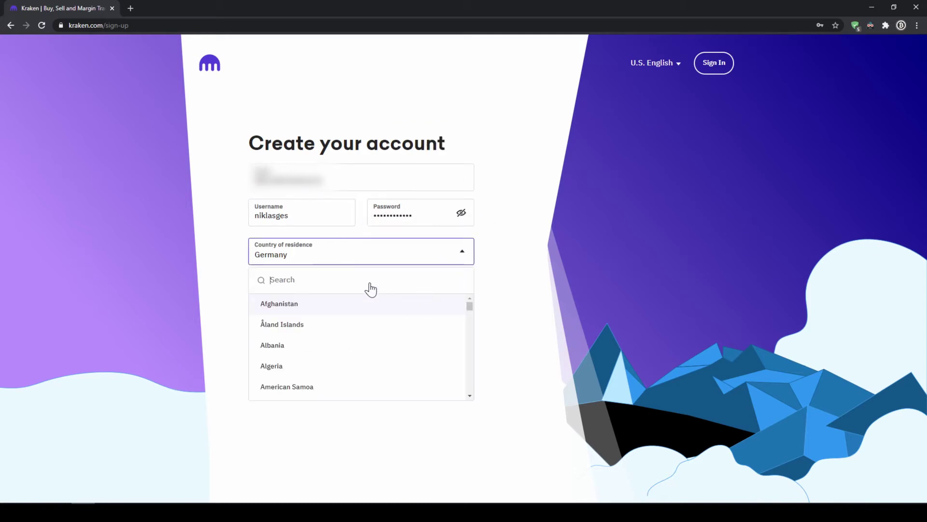
type("united sta")
left_click(338, 304)
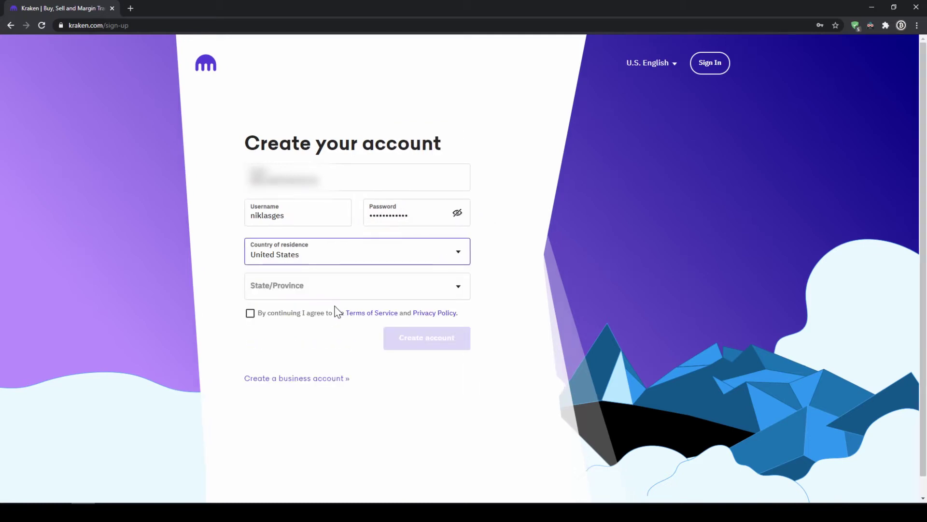
left_click(447, 291)
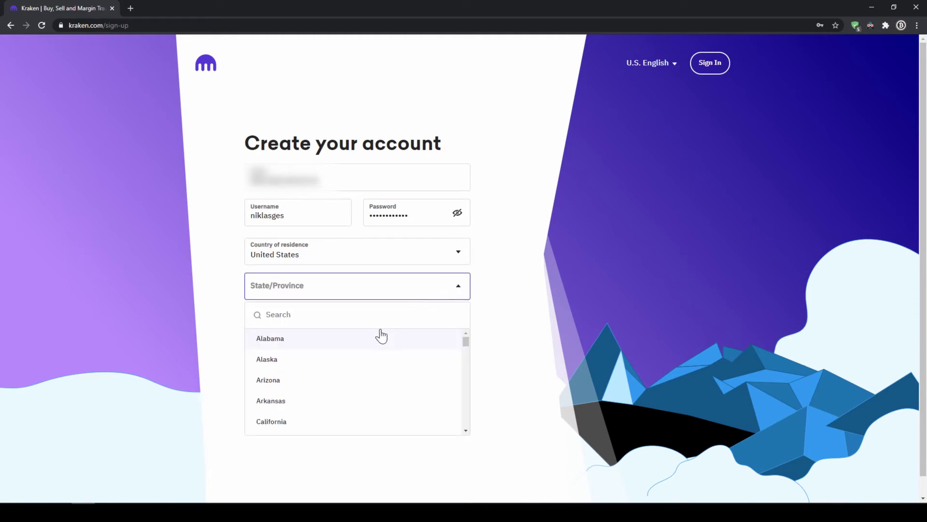
left_click(329, 421)
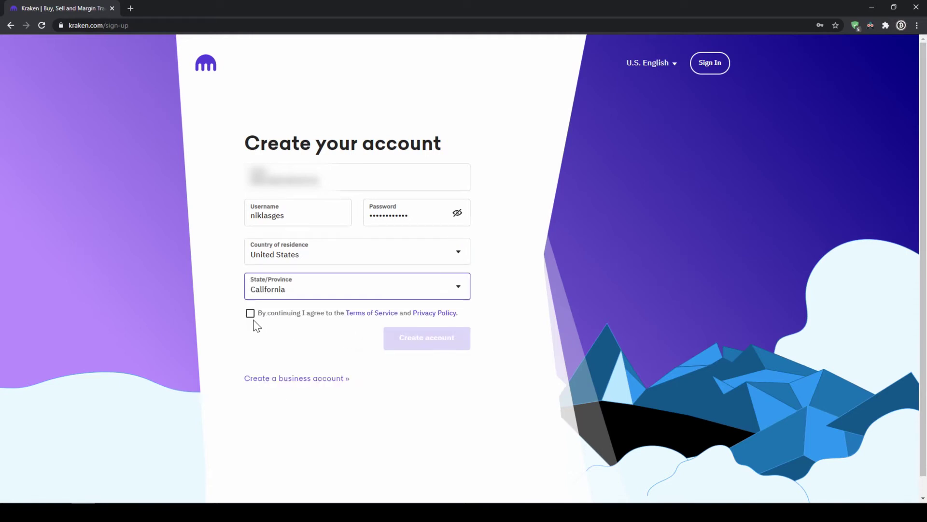
left_click(250, 314)
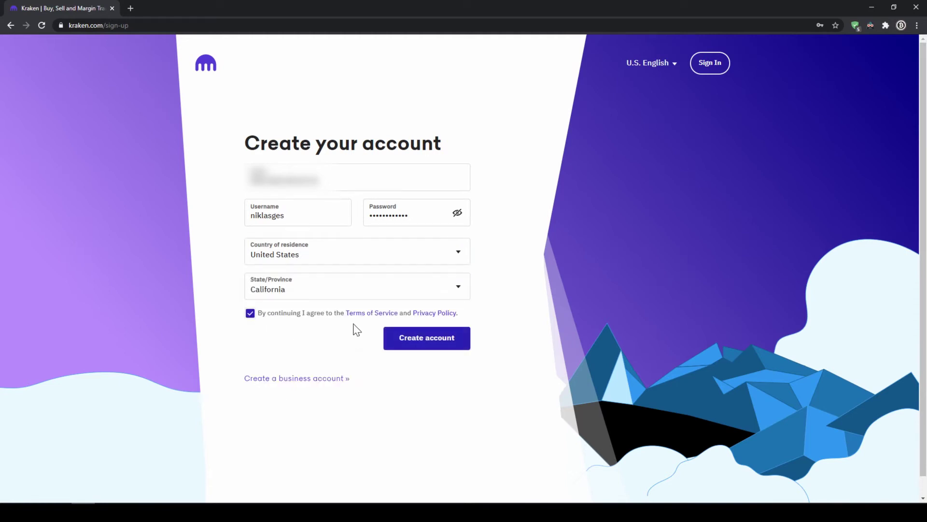
left_click(406, 340)
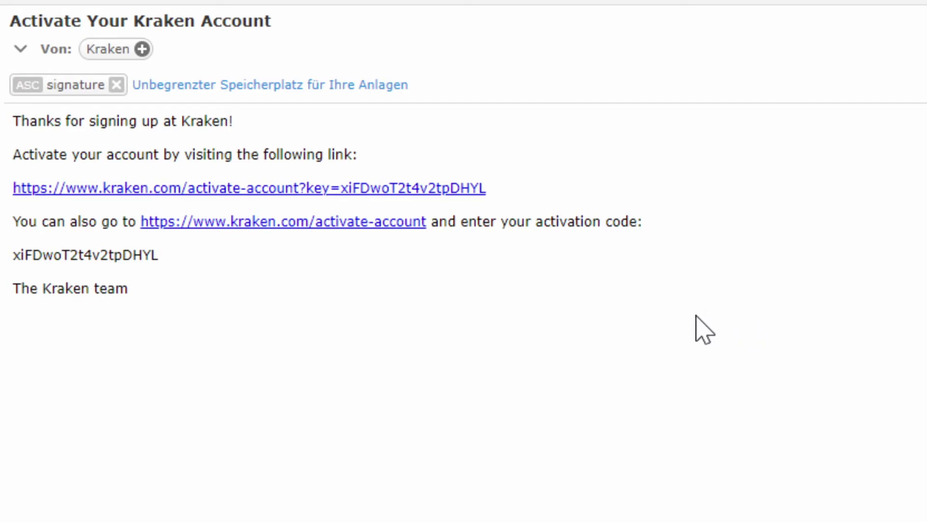
Follow the activation link in the 'Activate Your Kraken Account' e-mail
left_click_drag(43, 255, 152, 255)
left_click(154, 255)
left_click(146, 188)
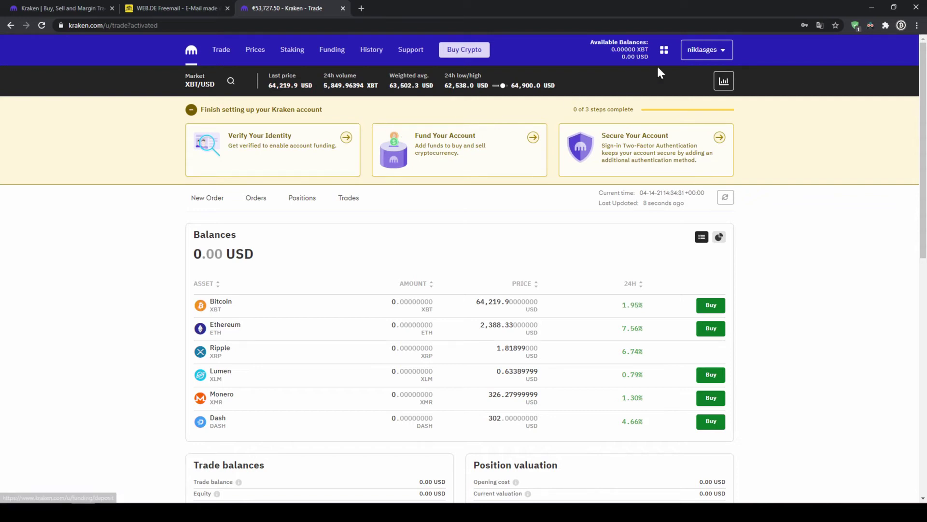
Start Intermediate verification from Get Verified and enter birth year 1990
left_click(727, 51)
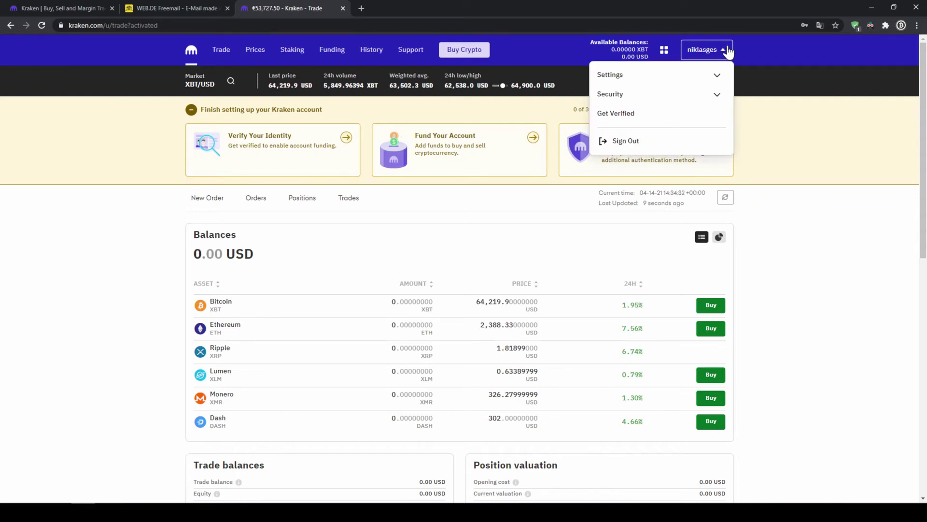
left_click(663, 119)
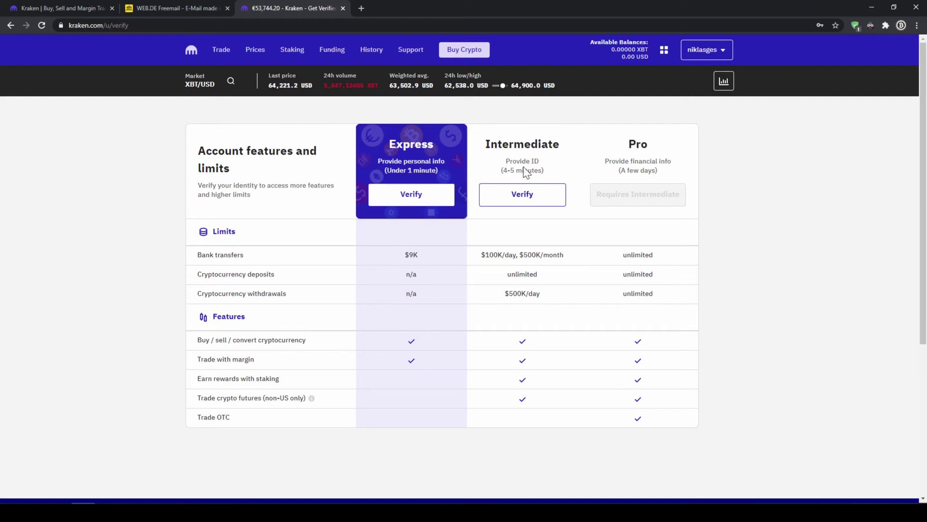
left_click(527, 205)
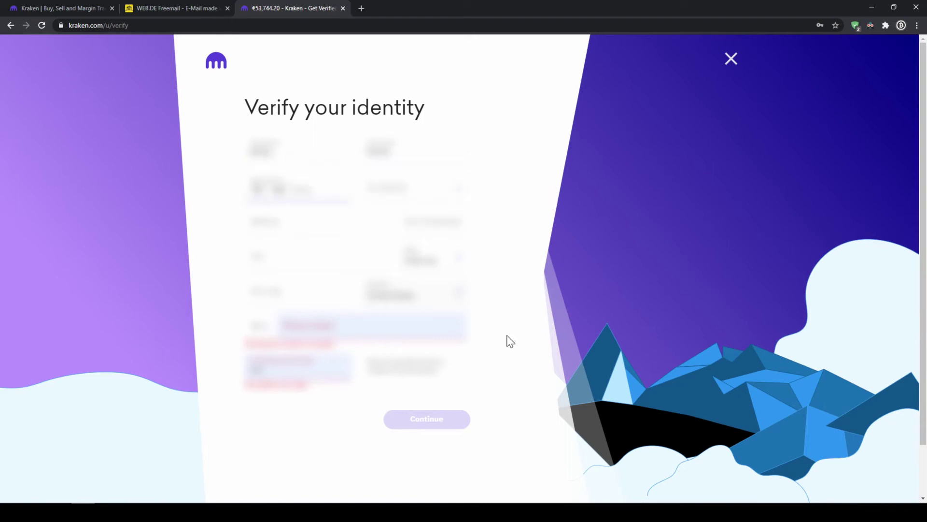
type("1990")
left_click(443, 189)
Fill in the Musterstr street address, the phone number and the social security number
left_click(434, 260)
left_click(304, 223)
type("Musterstr")
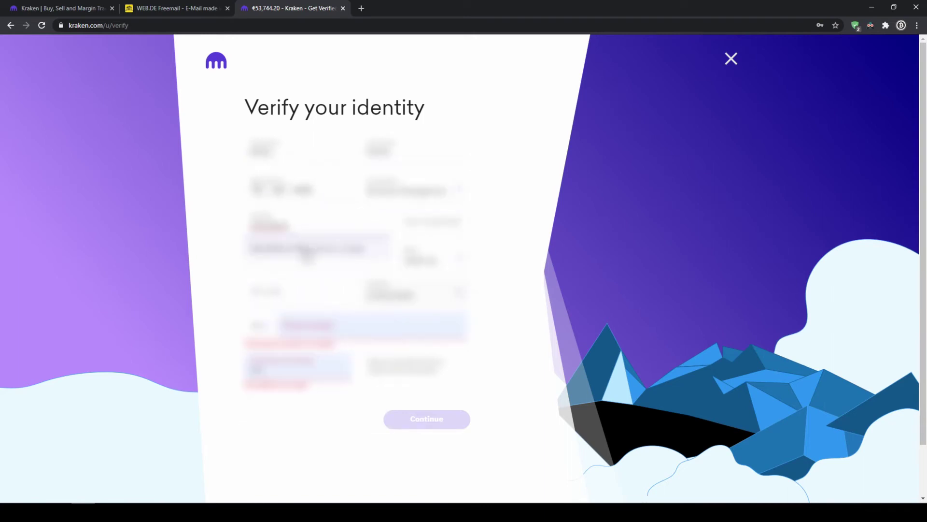
left_click(307, 251)
left_click(323, 325)
type("123456789")
left_click(300, 368)
type("123456789")
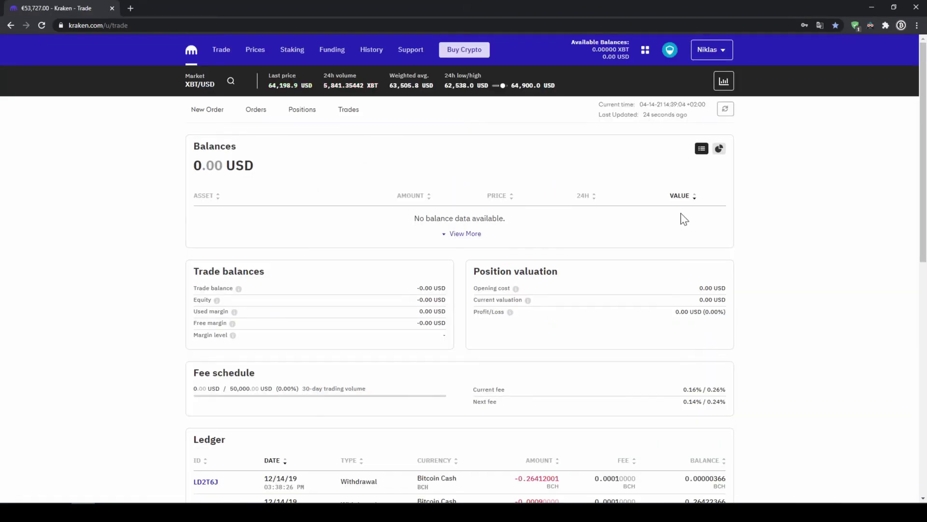
Confirm Intermediate shows Verified on the Get Verified page, then go to Funding
left_click(722, 54)
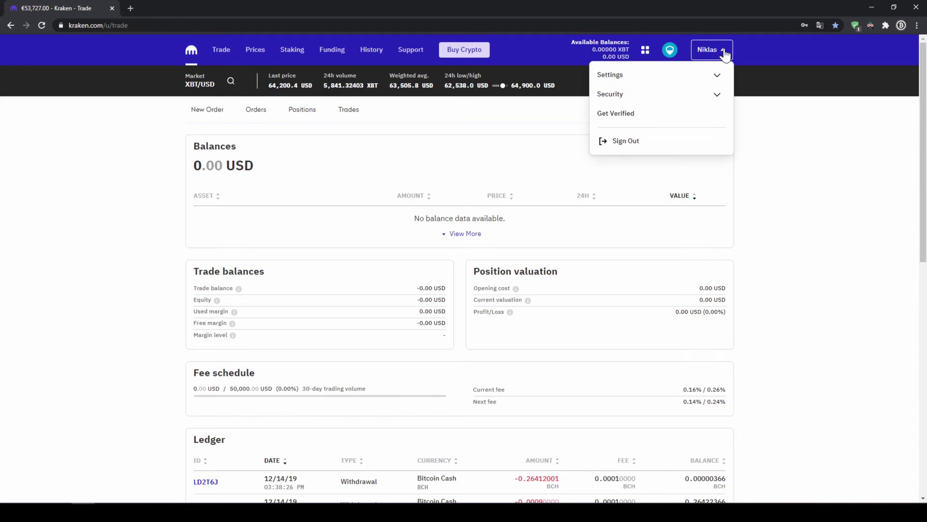
left_click(674, 114)
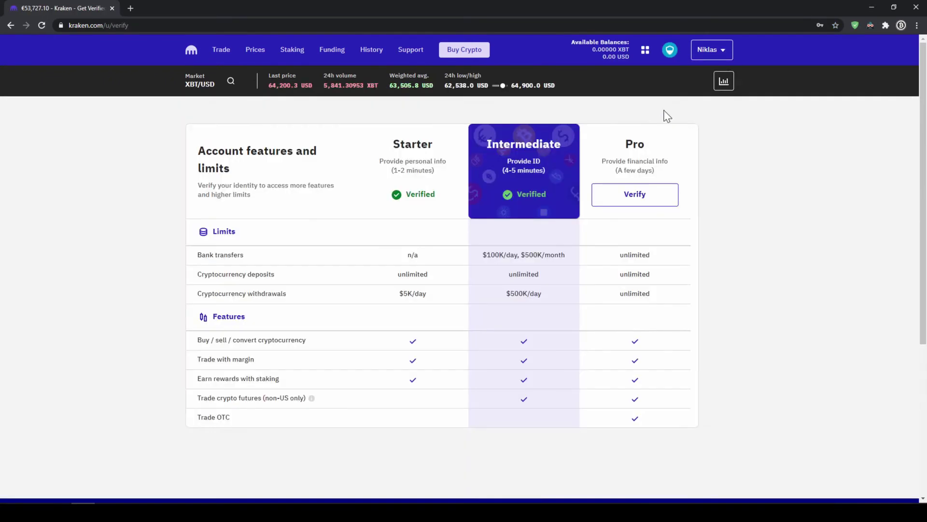
left_click_drag(487, 143, 547, 198)
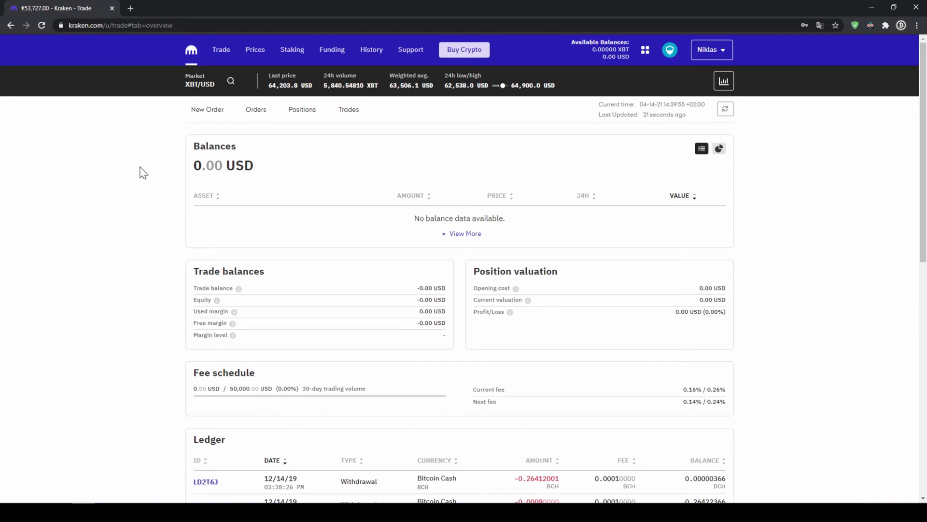
left_click(332, 50)
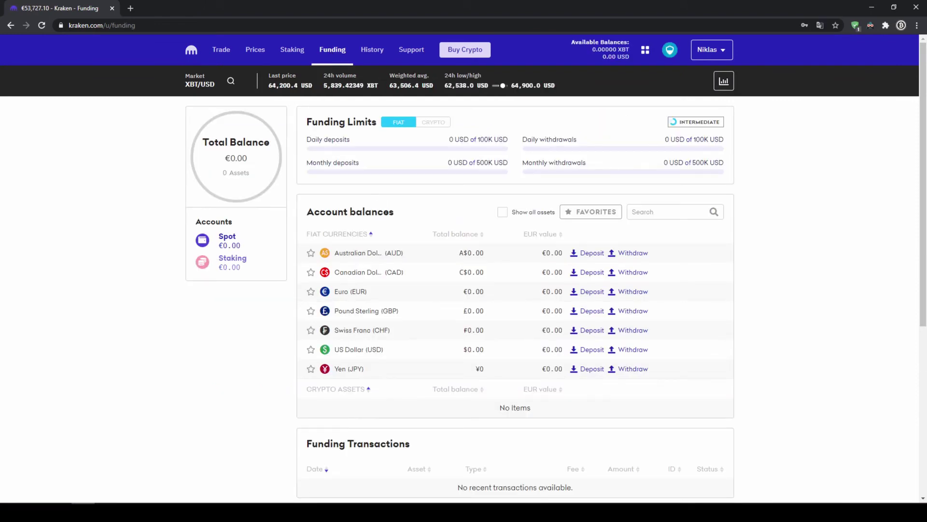
Deposit US Dollars via Signature Bank (SWIFT) wire and copy the deposit reference code
left_click(586, 351)
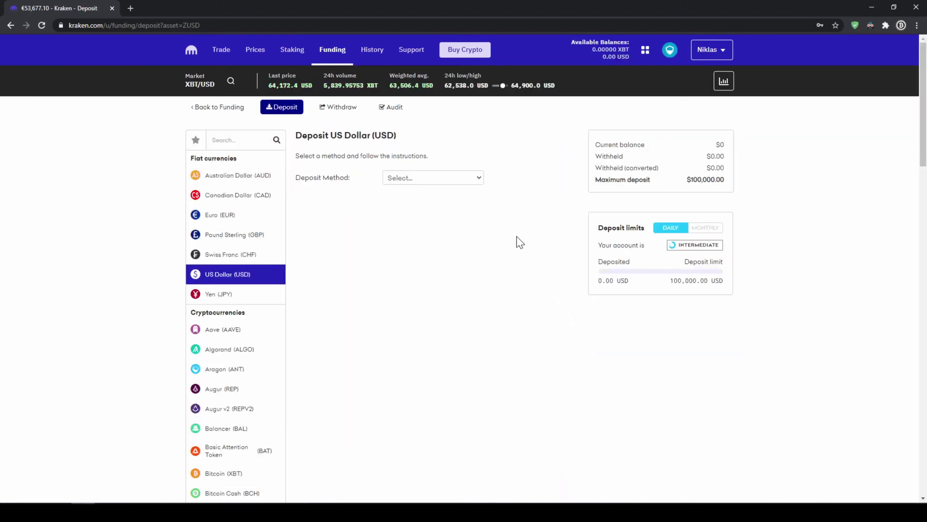
left_click(469, 181)
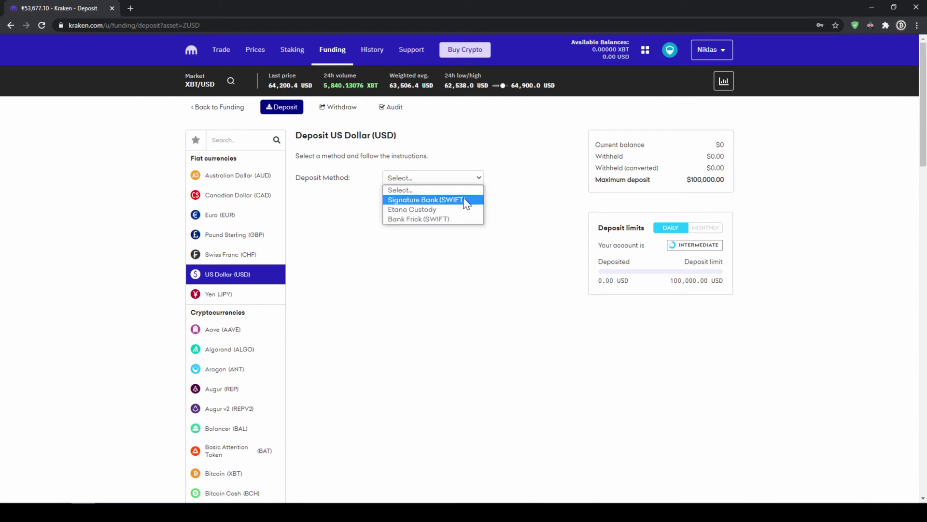
left_click(462, 201)
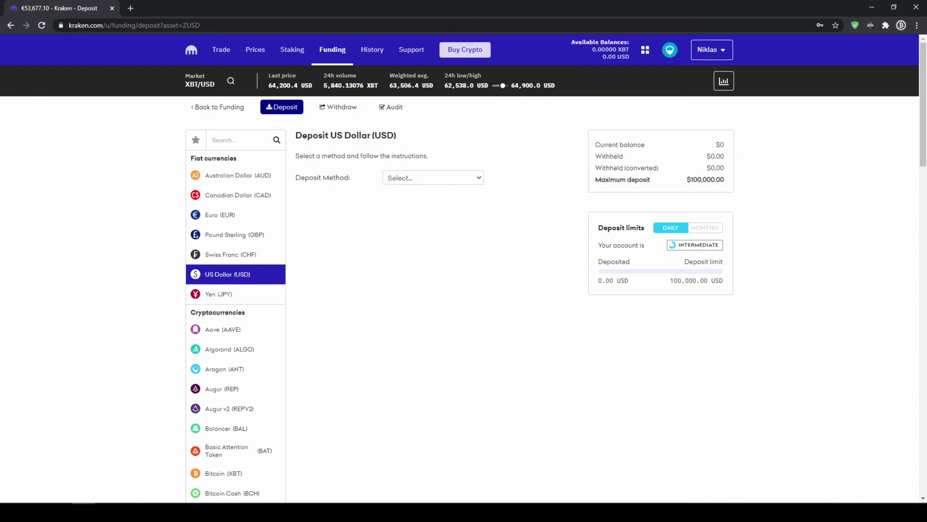
scroll(499, 320, "down", 3)
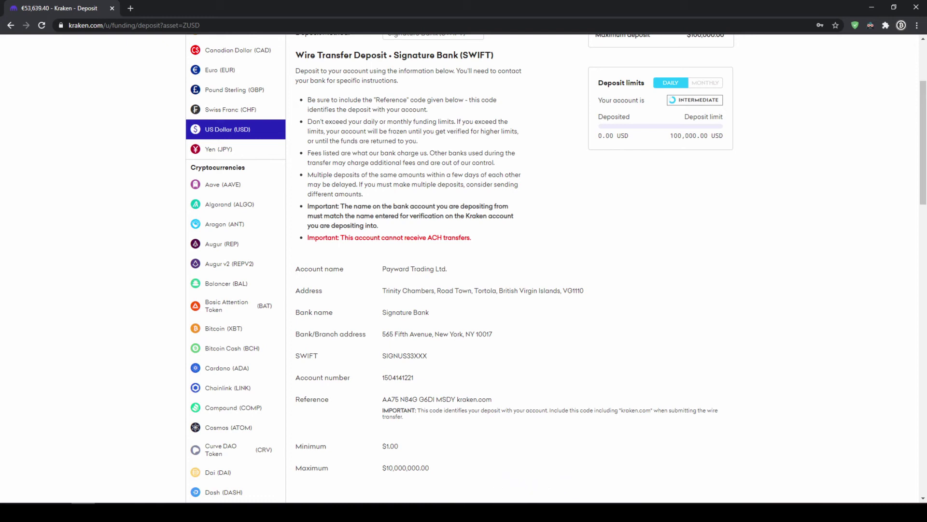
left_click_drag(386, 399, 502, 404)
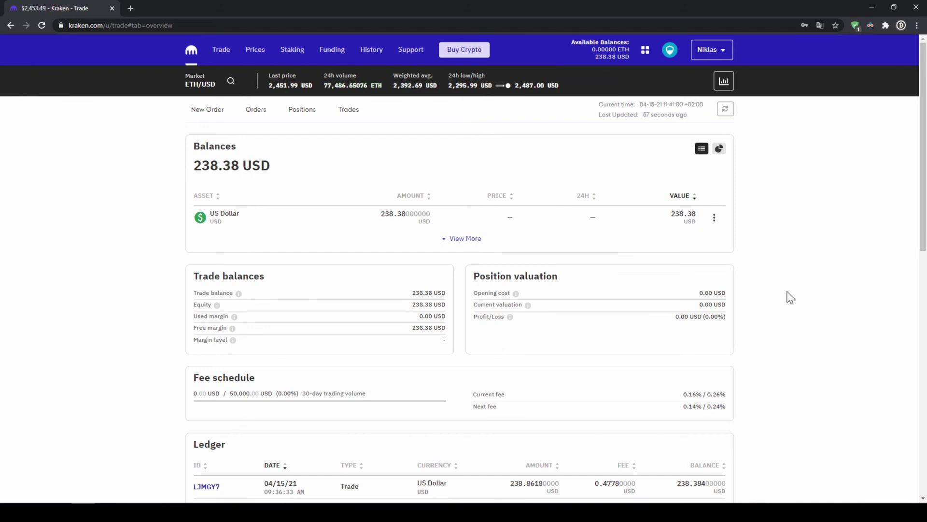
On Buy Crypto, select Chainlink (LINK) and enter 200 USD as the amount
left_click(466, 57)
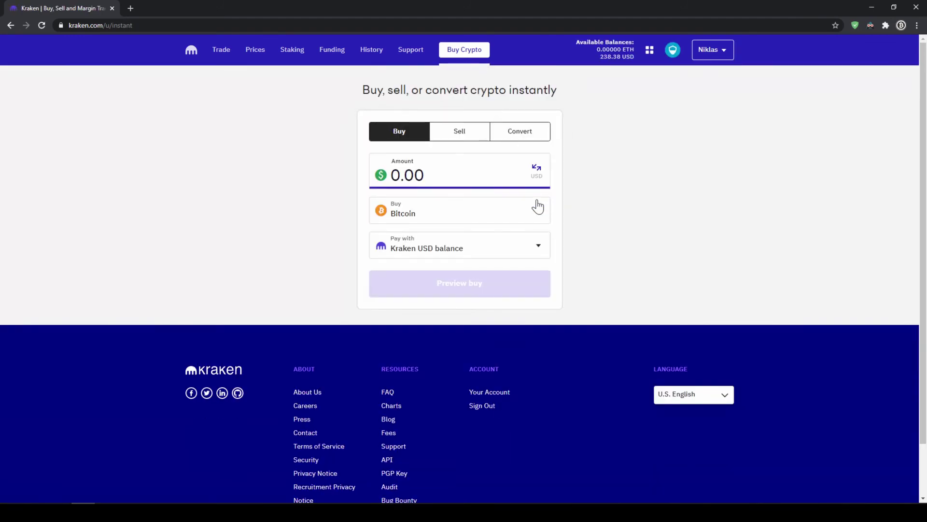
left_click(527, 221)
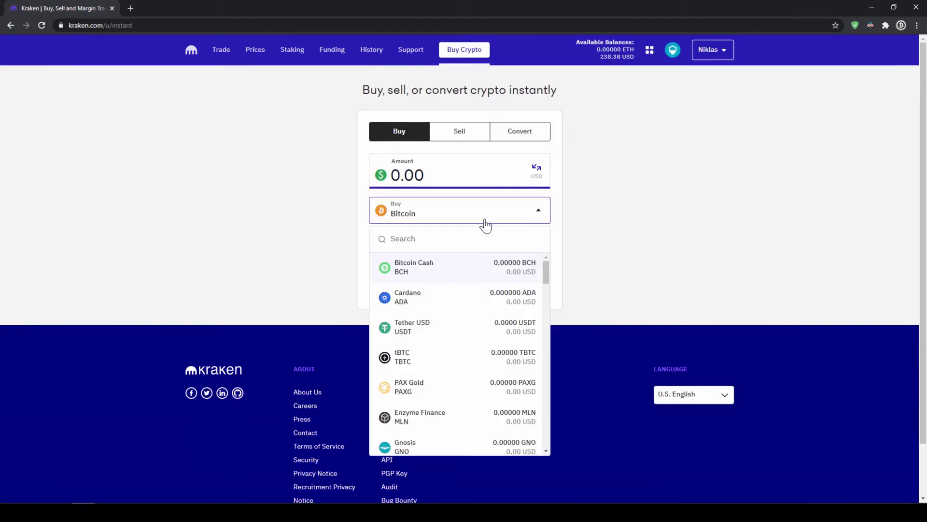
type("chain")
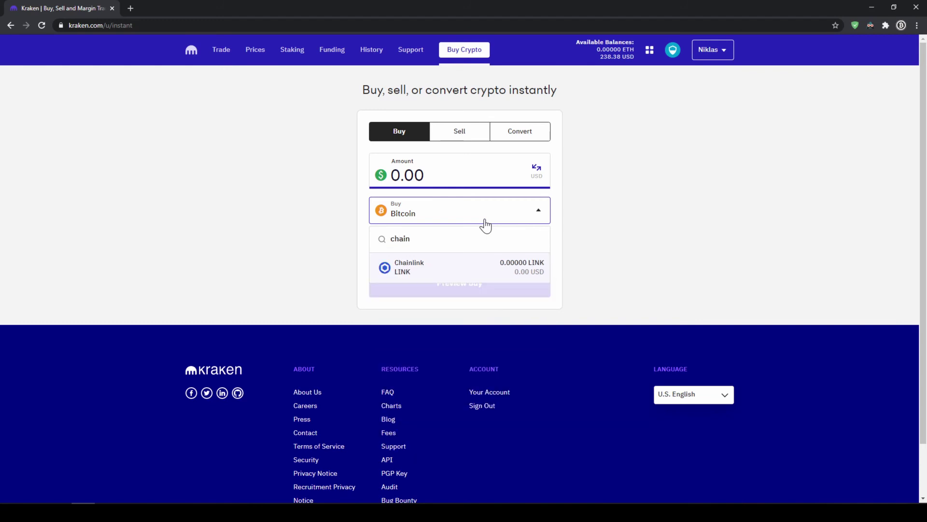
left_click(457, 271)
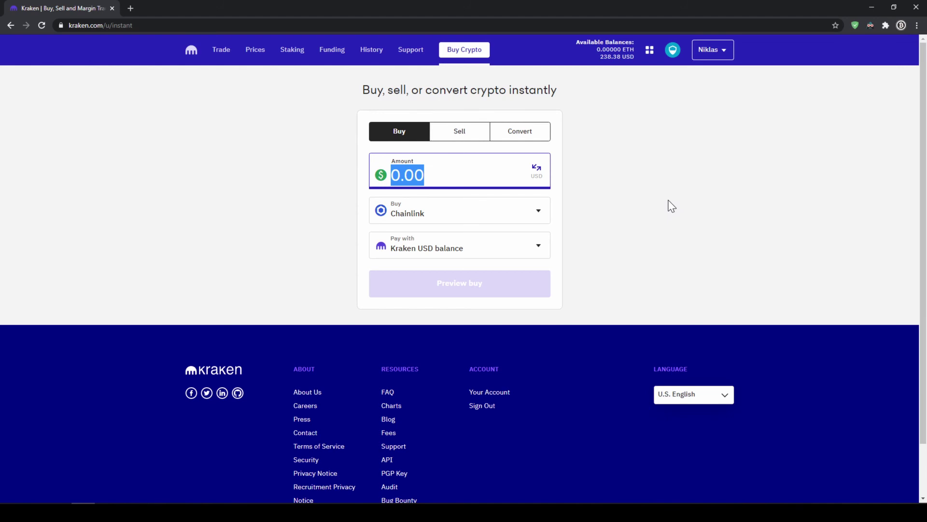
type("200")
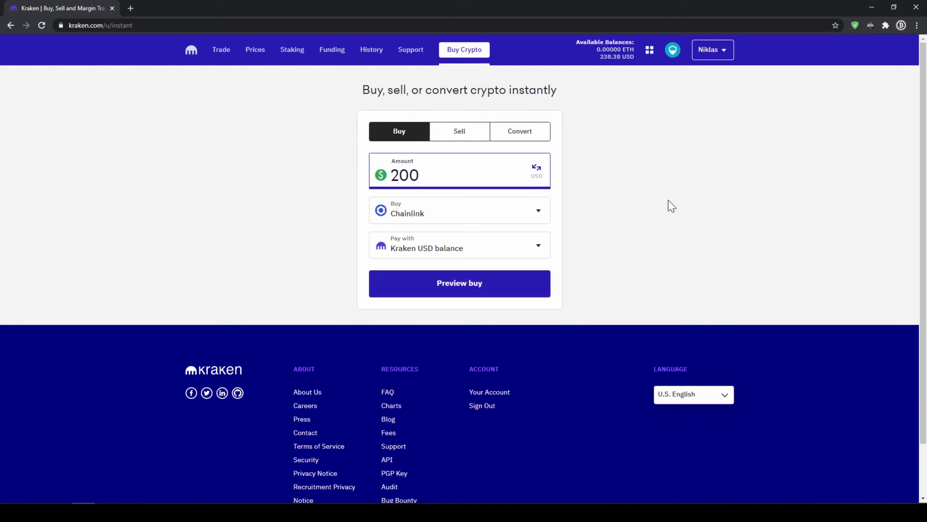
Preview the order, check the LINK amount, price and 200.00 USD total, and buy
left_click(482, 287)
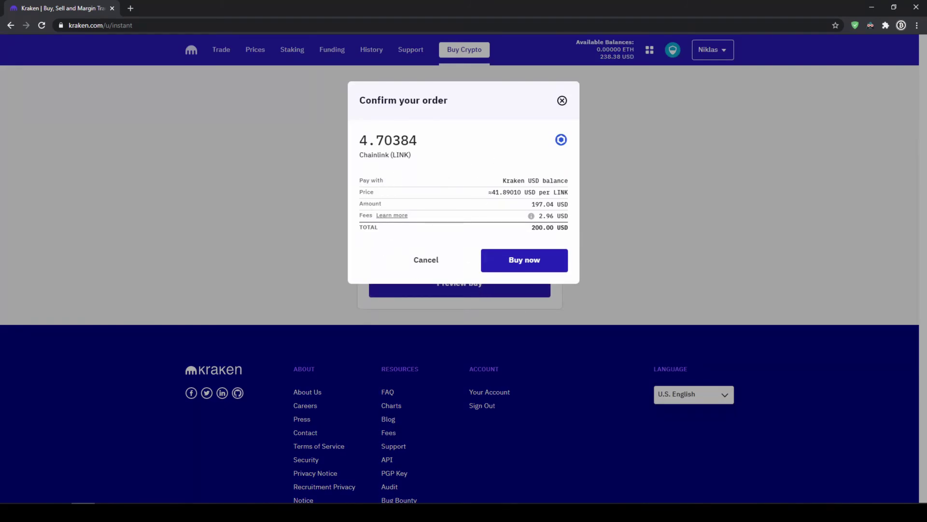
left_click_drag(359, 140, 422, 149)
left_click(453, 159)
left_click_drag(492, 192, 562, 193)
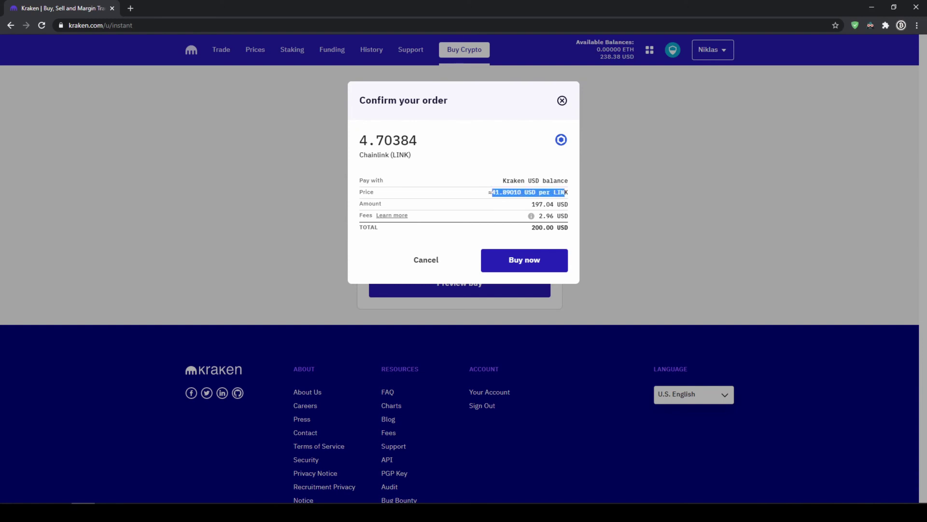
left_click(550, 215)
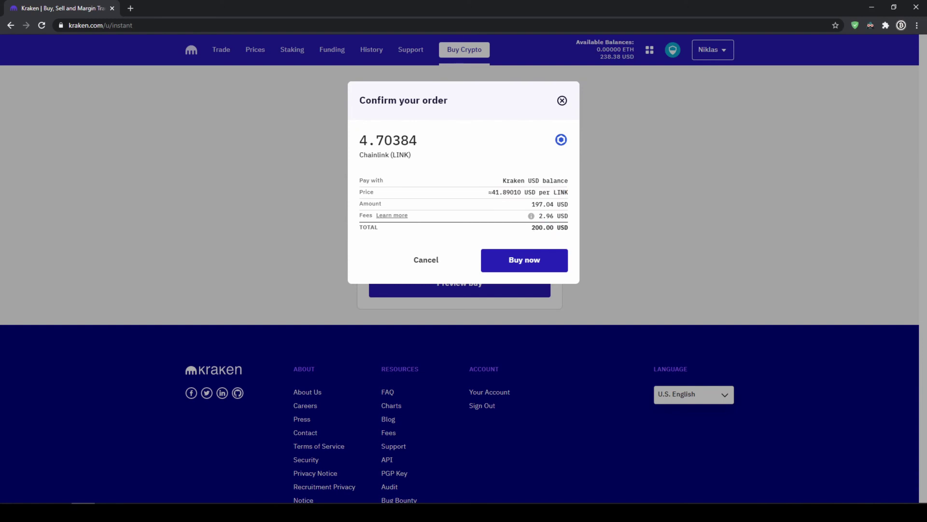
left_click_drag(532, 228, 547, 227)
left_click(564, 227)
left_click(550, 267)
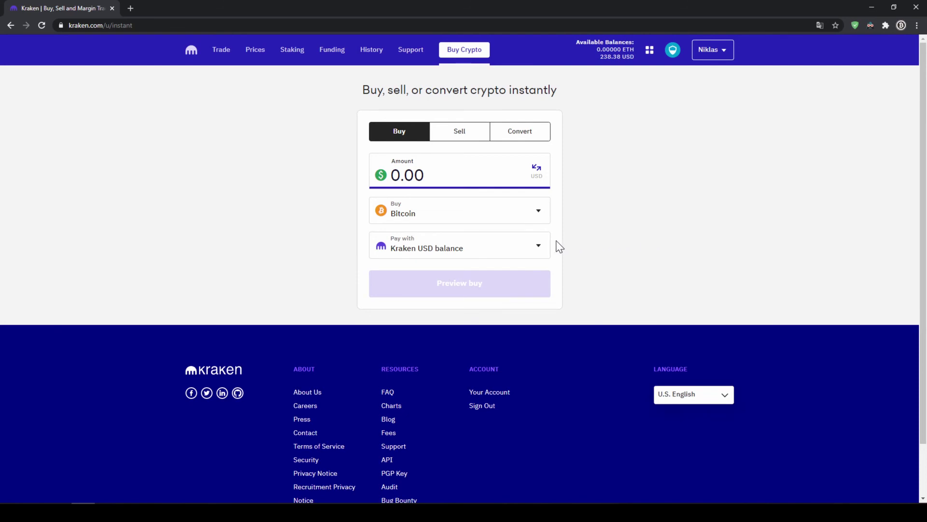
Choose New debit & credit card from the Pay with list to add a card
left_click(440, 258)
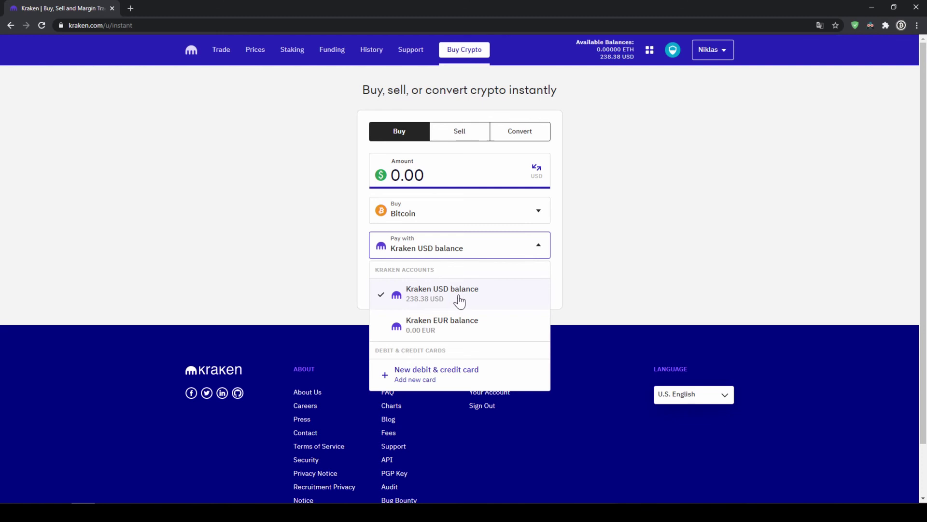
left_click(442, 384)
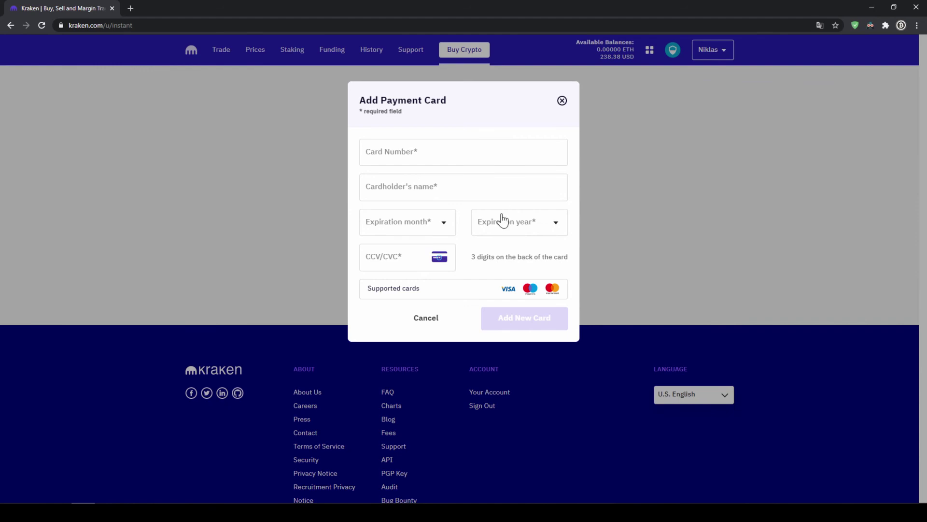